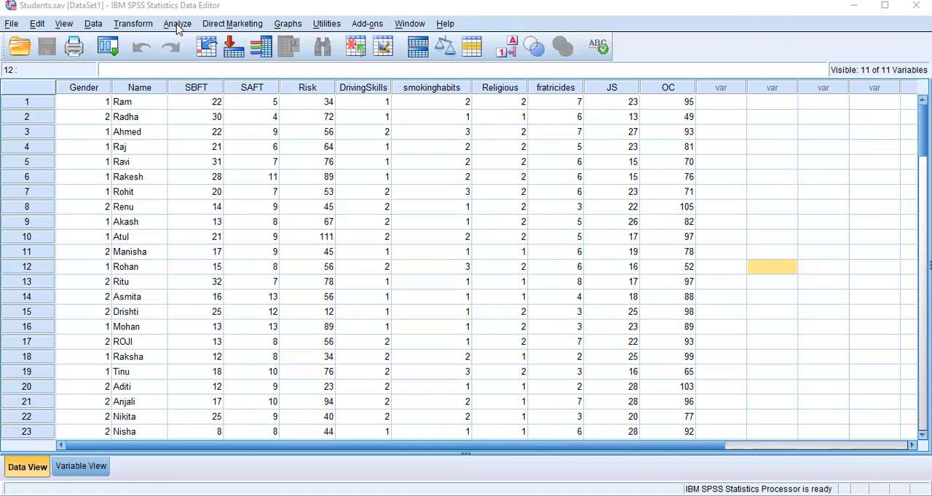
left_click(177, 26)
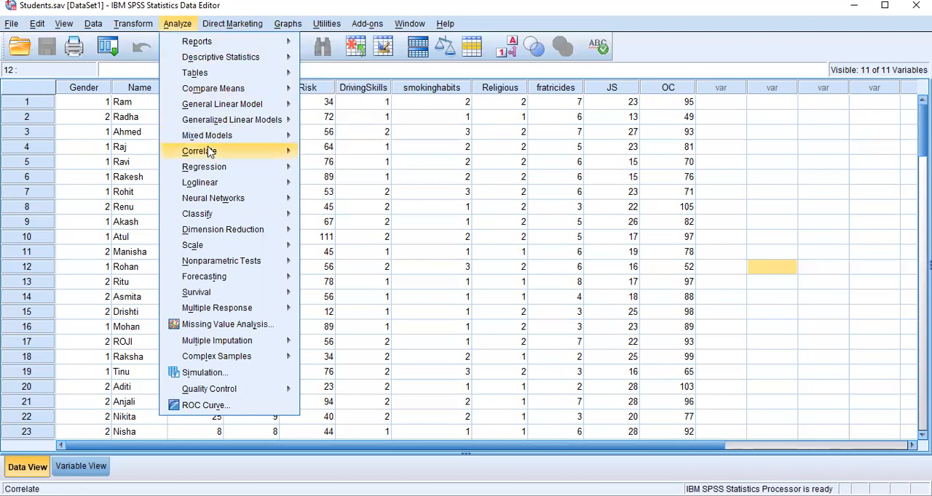
mouse_move(214, 155)
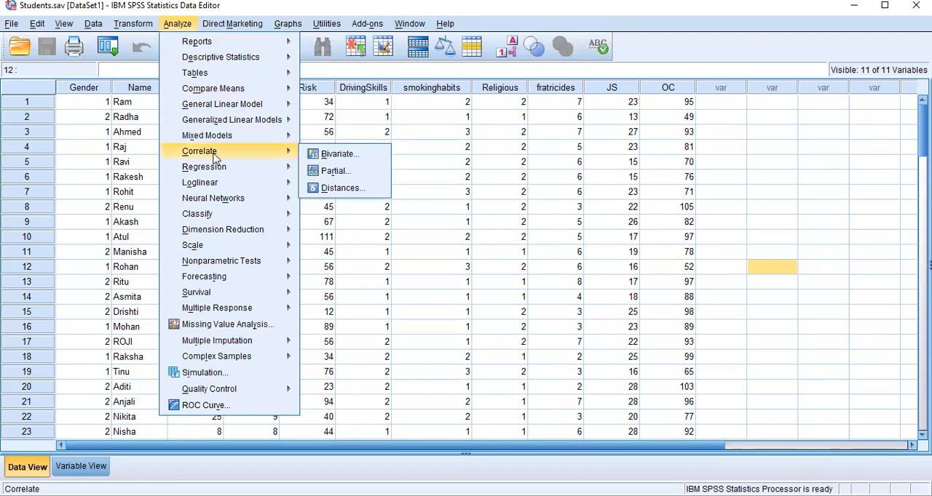
left_click(337, 156)
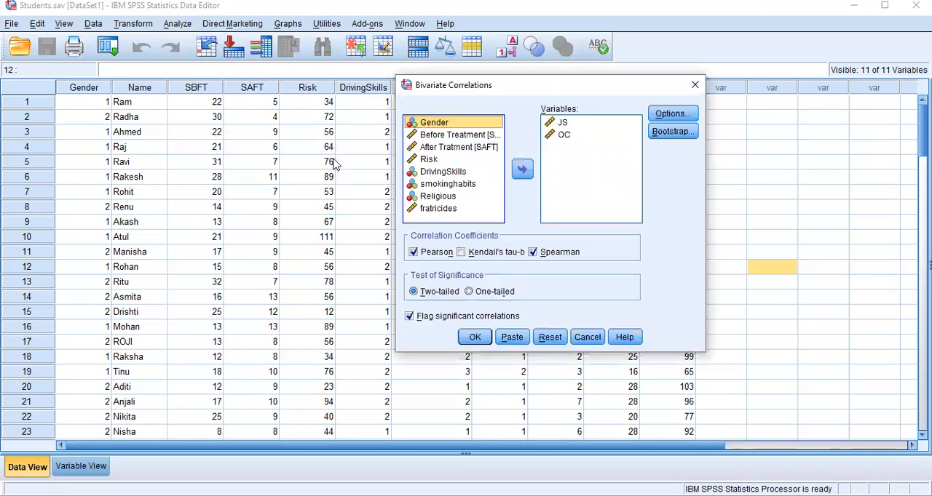
left_click(555, 339)
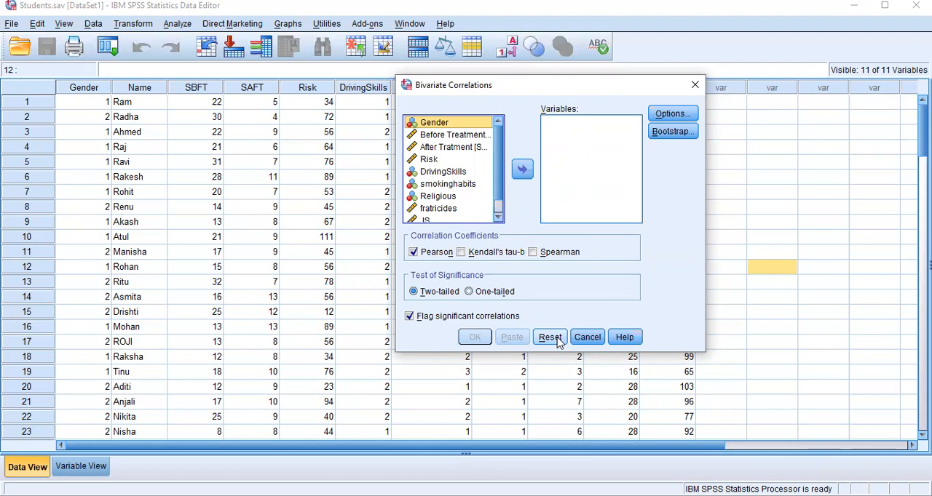
left_click(586, 339)
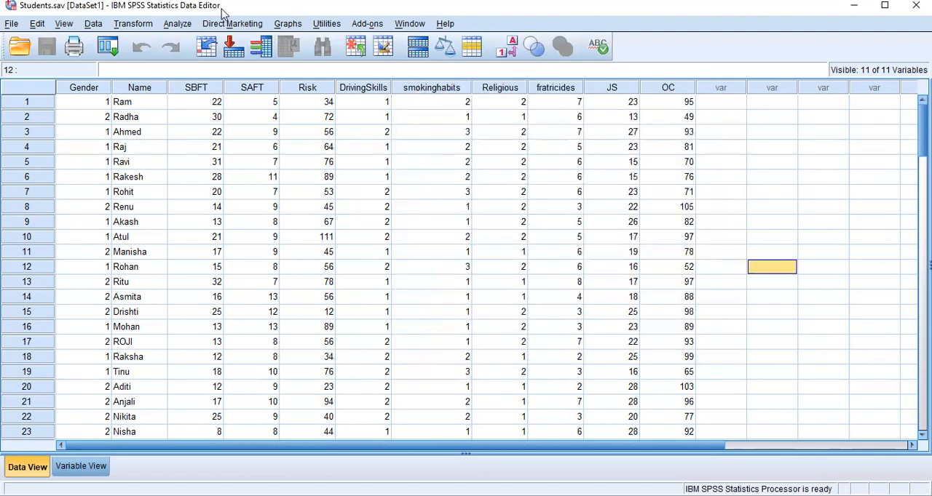
Start an Explore analysis with its previous settings reset, and add JS as the dependent variable.
left_click(178, 24)
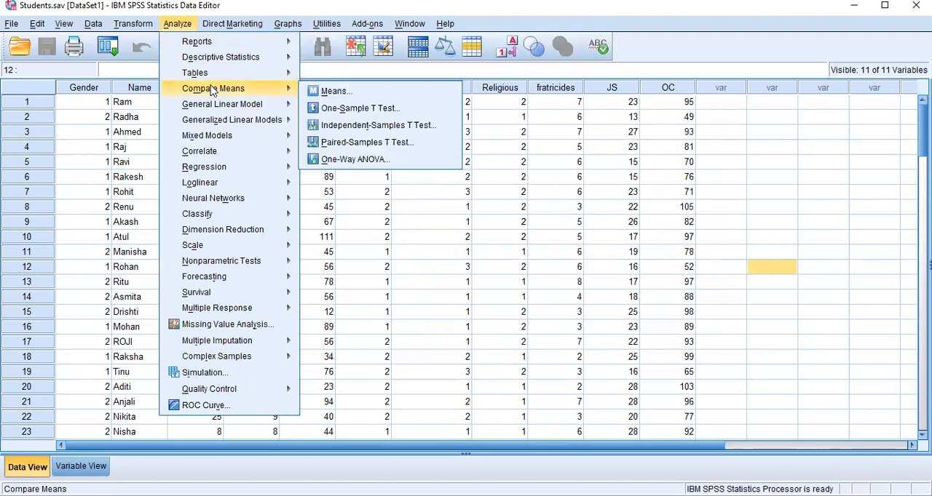
mouse_move(236, 60)
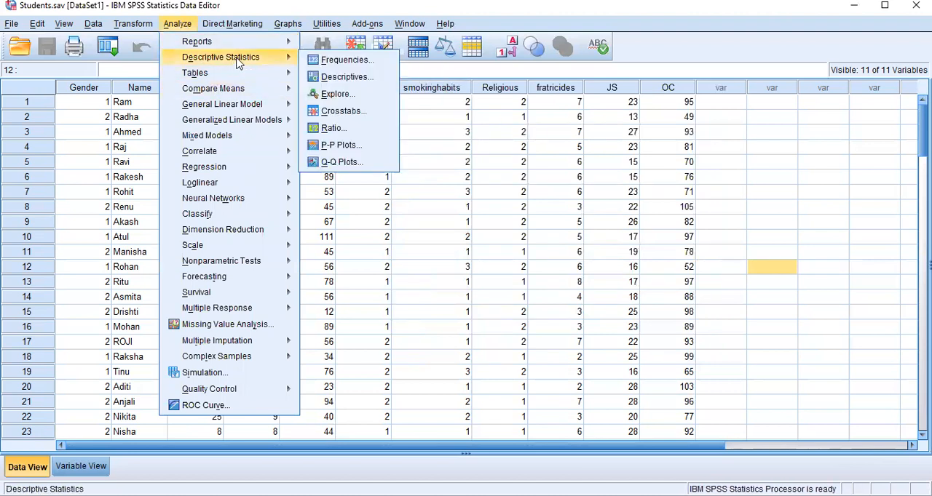
mouse_move(293, 71)
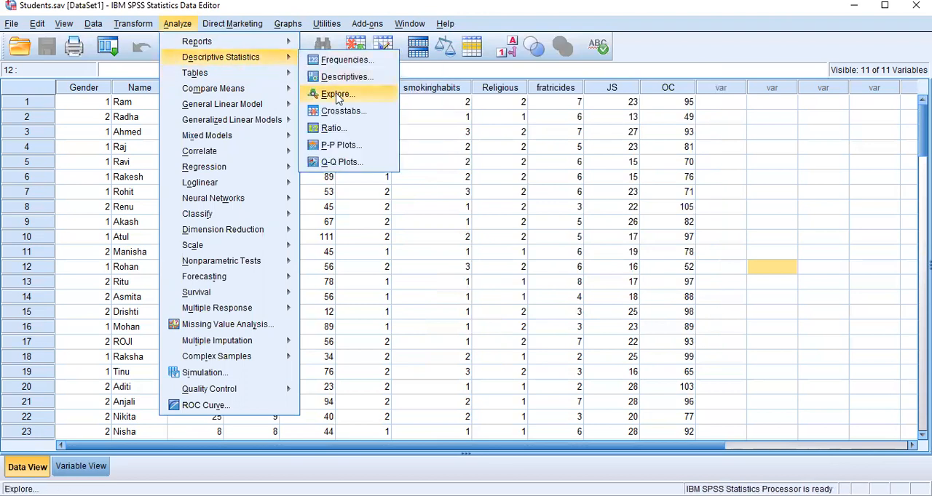
left_click(337, 95)
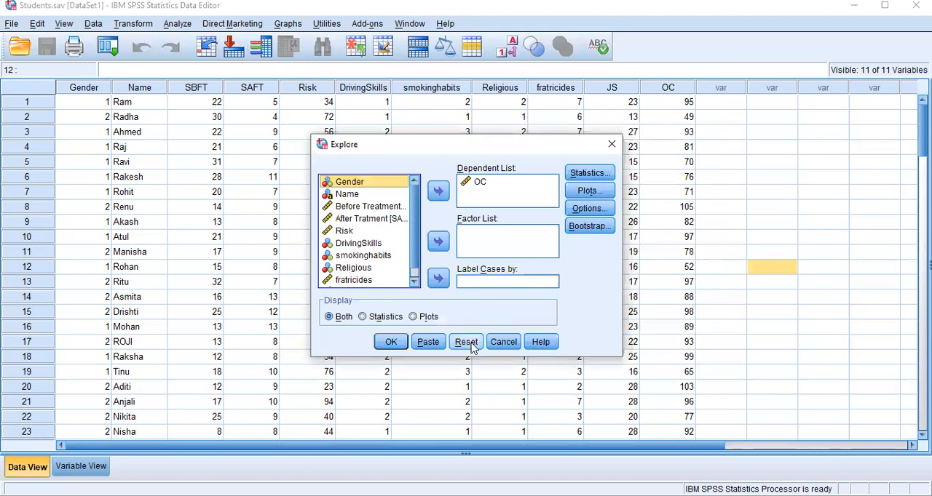
left_click(470, 343)
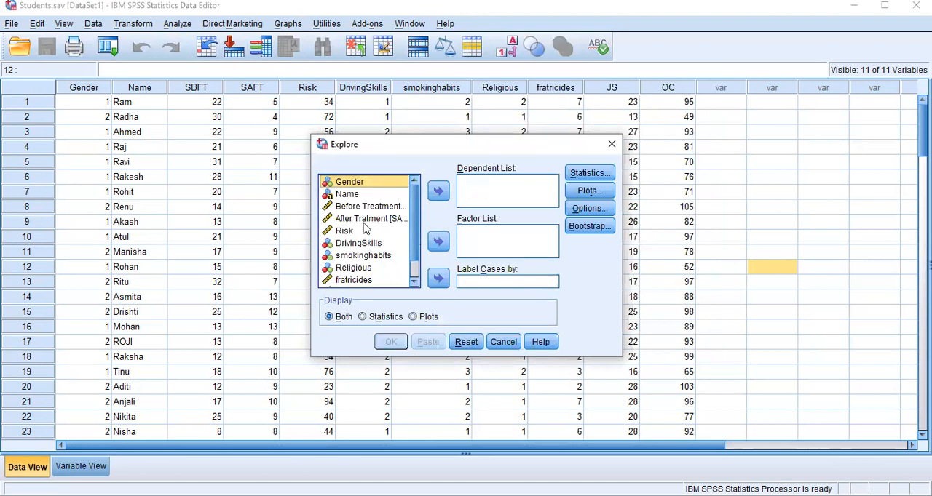
scroll(417, 268, "down", 1)
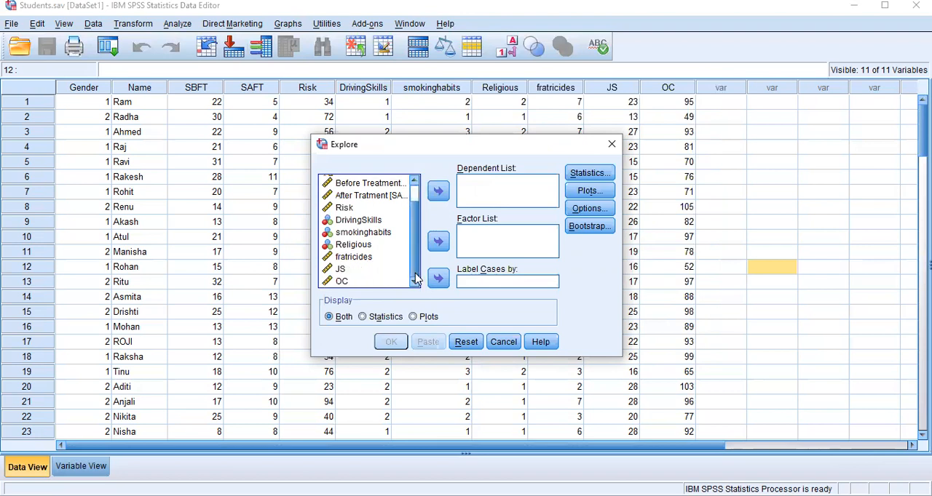
left_click(338, 269)
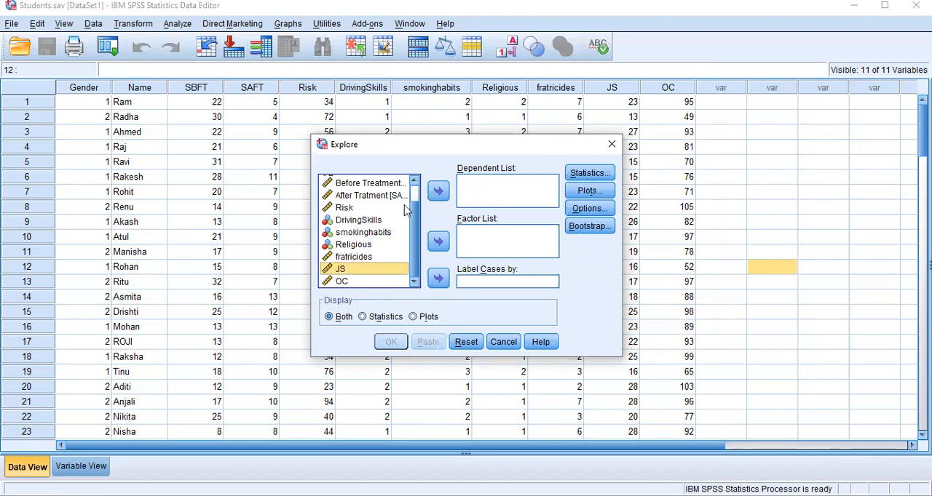
left_click(439, 193)
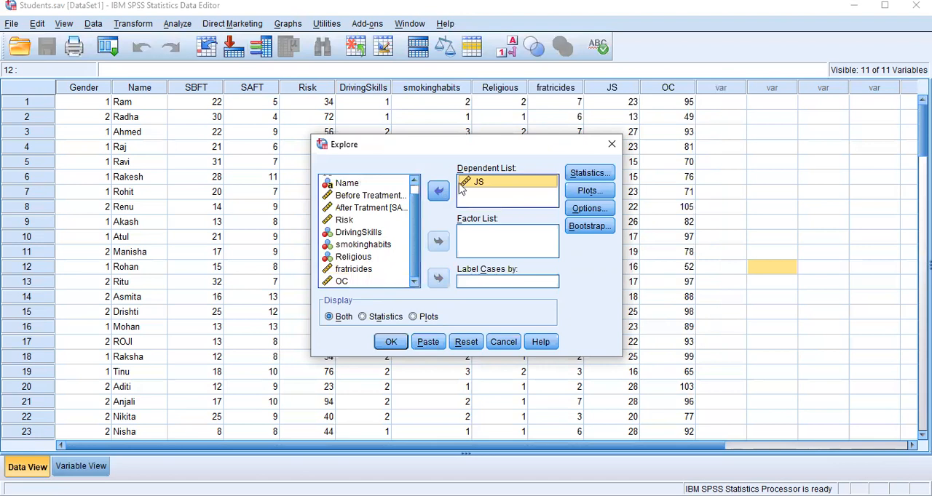
Set the Explore plots to a histogram instead of stem-and-leaf, and run the analysis.
left_click(589, 191)
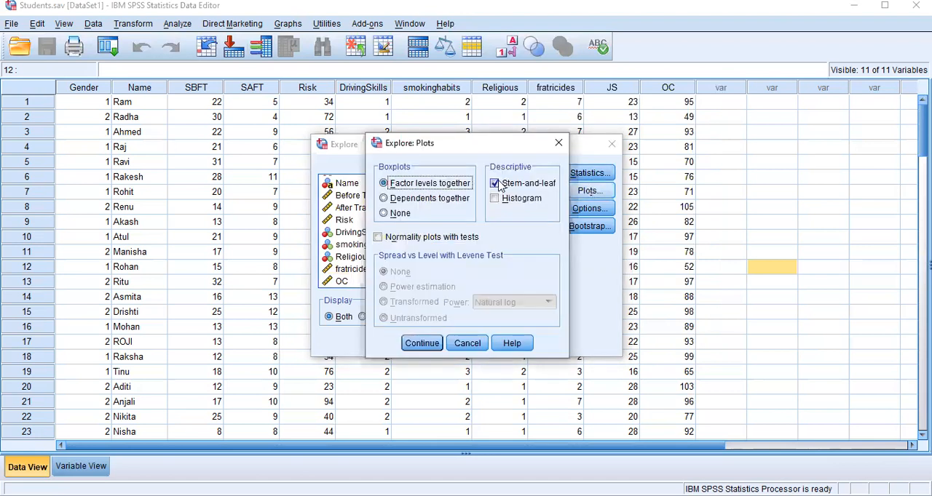
left_click(496, 184)
left_click(494, 199)
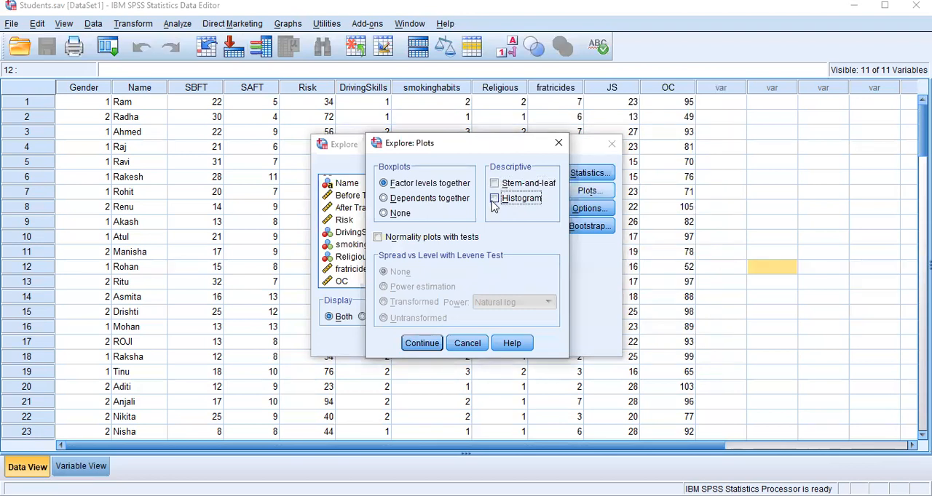
left_click(423, 344)
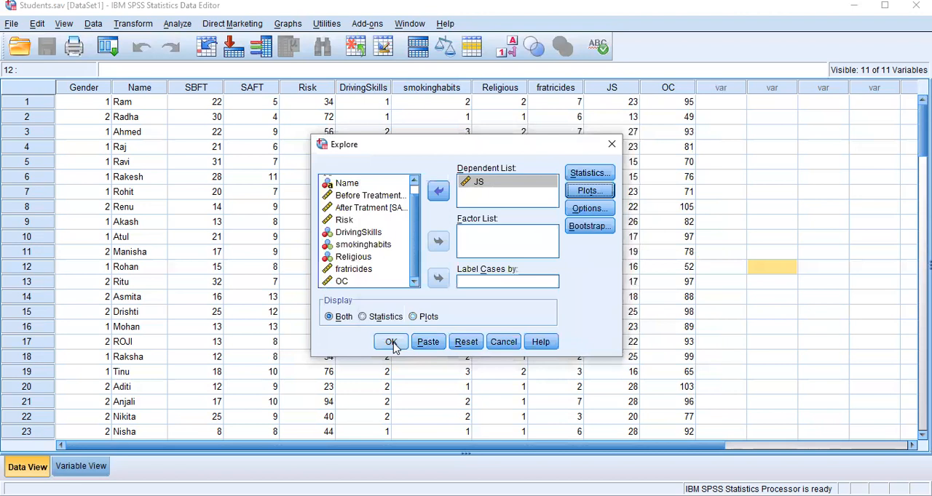
left_click(393, 344)
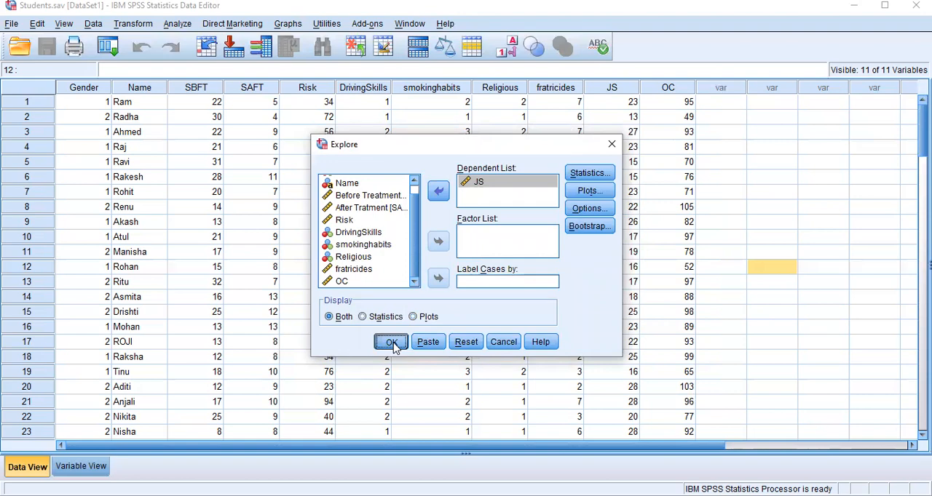
left_click(392, 343)
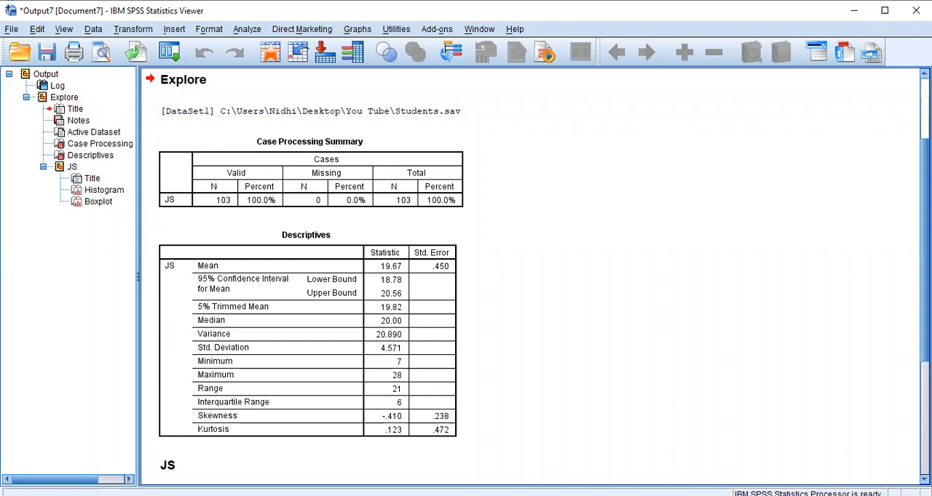
Examine the Explore output for JS, including the descriptives table, histogram and boxplot.
scroll(530, 277, "up", 3)
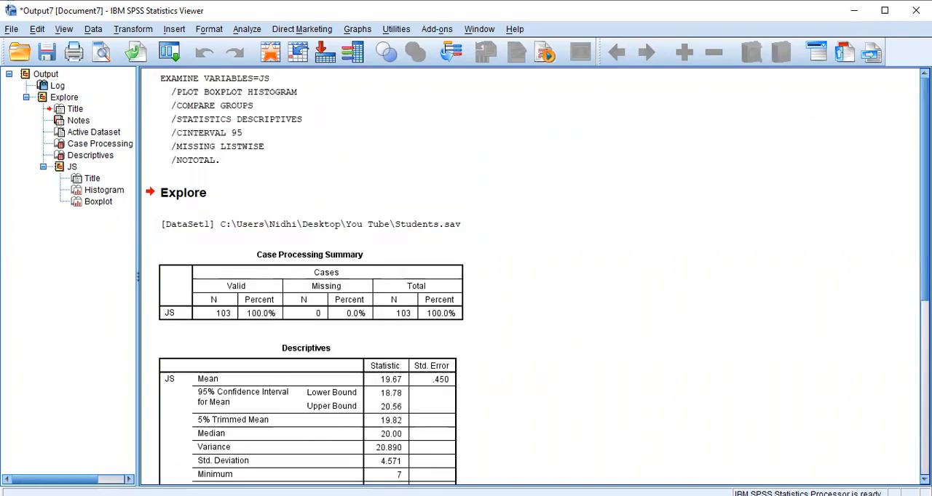
scroll(530, 277, "down", 4)
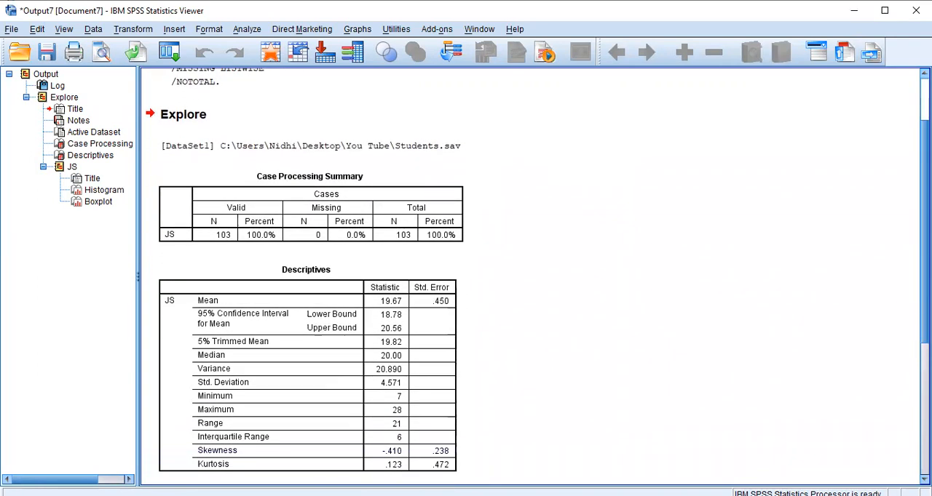
scroll(530, 276, "down", 8)
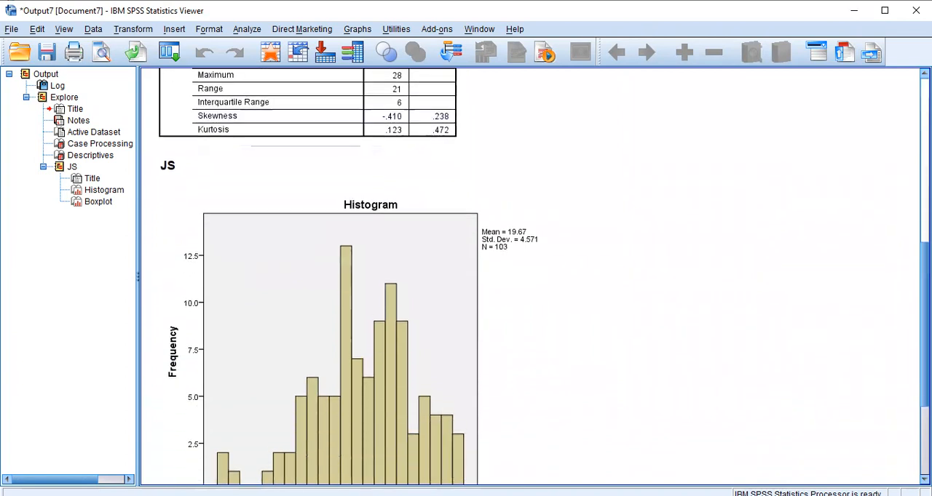
scroll(530, 276, "down", 11)
scroll(530, 277, "up", 14)
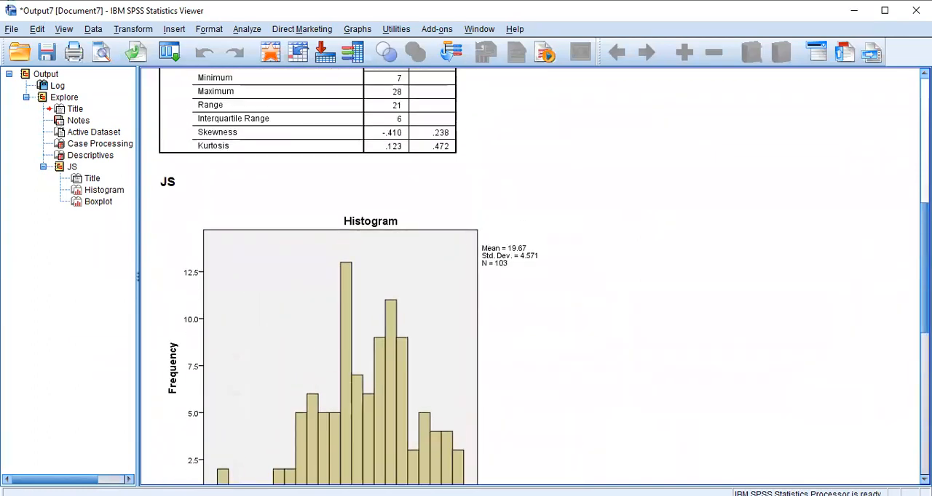
scroll(530, 277, "up", 8)
scroll(530, 277, "up", 1)
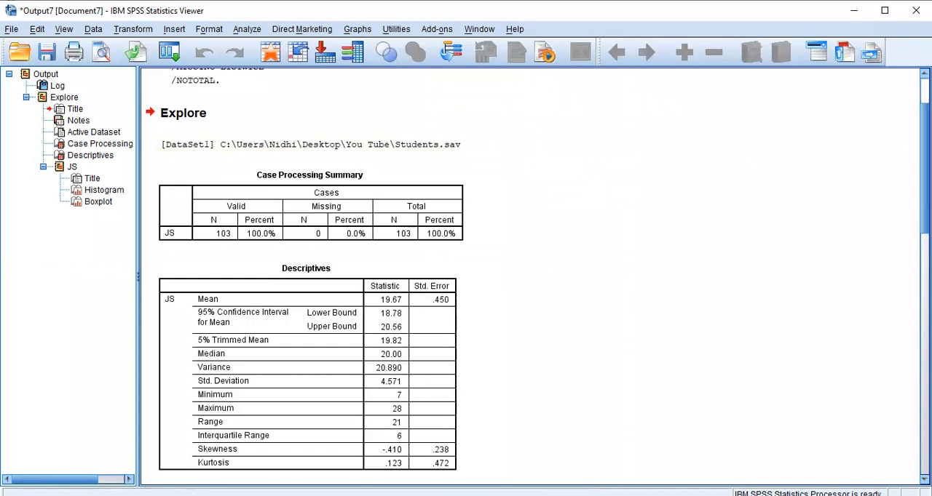
scroll(530, 277, "down", 9)
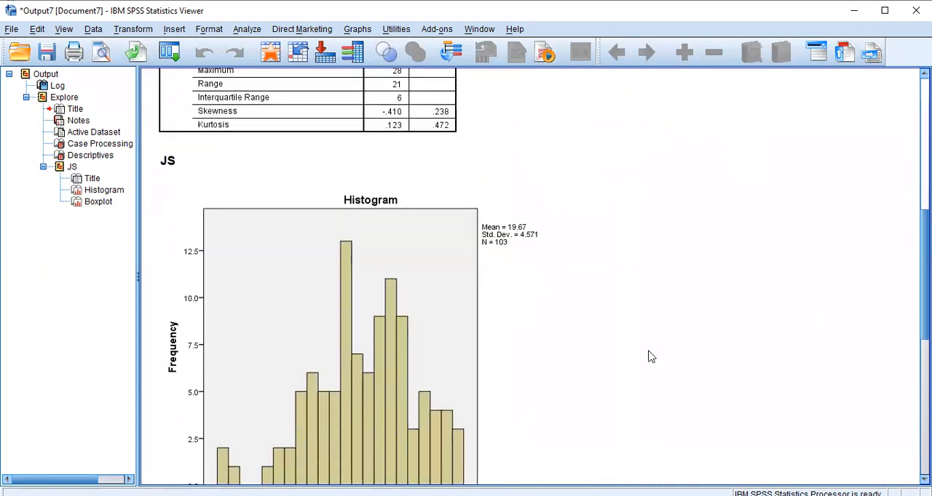
scroll(728, 320, "down", 6)
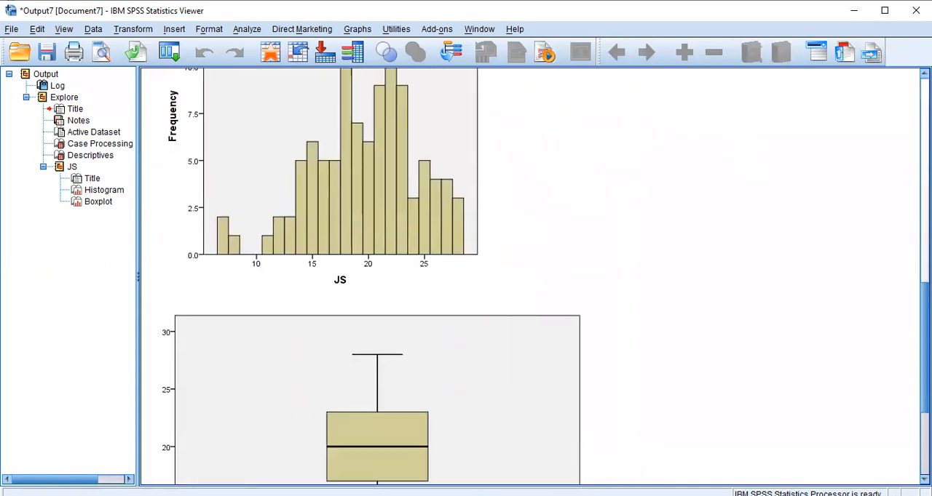
scroll(728, 320, "up", 2)
left_click(413, 268)
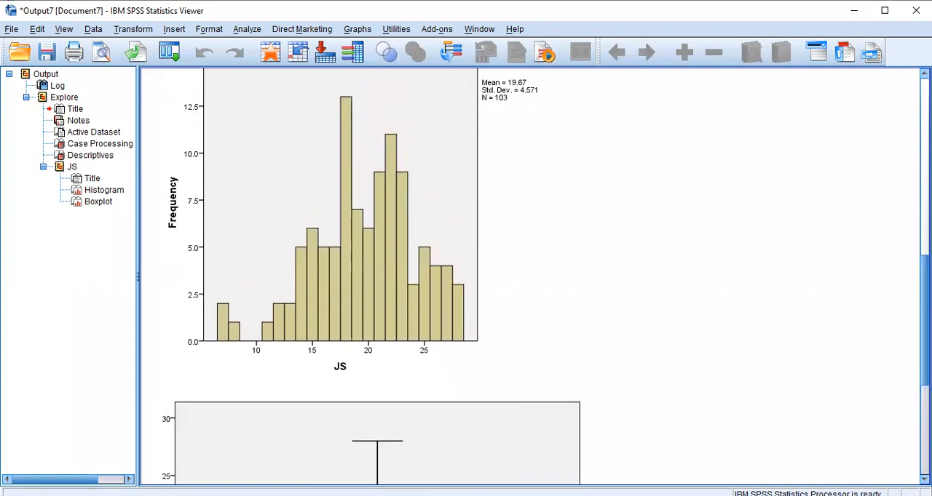
left_click_drag(925, 319, 925, 194)
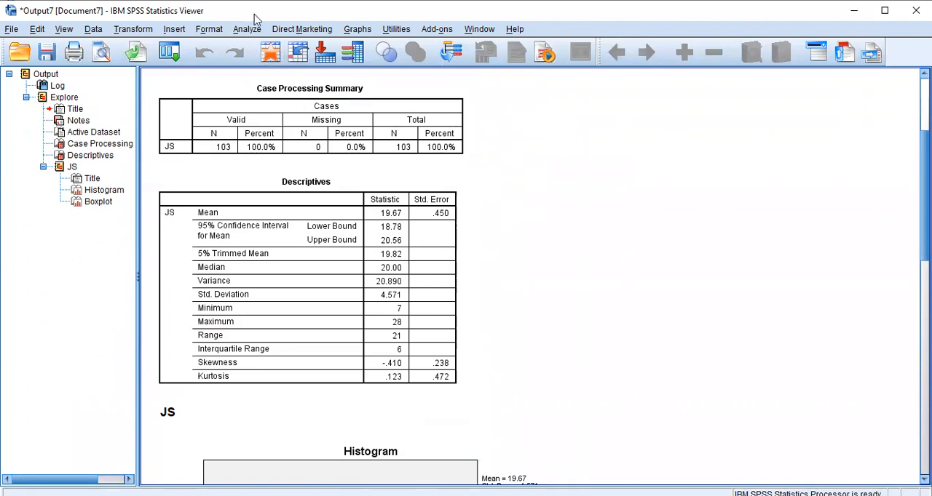
Rerun the Explore analysis for JS with normality plots with tests enabled.
left_click(245, 32)
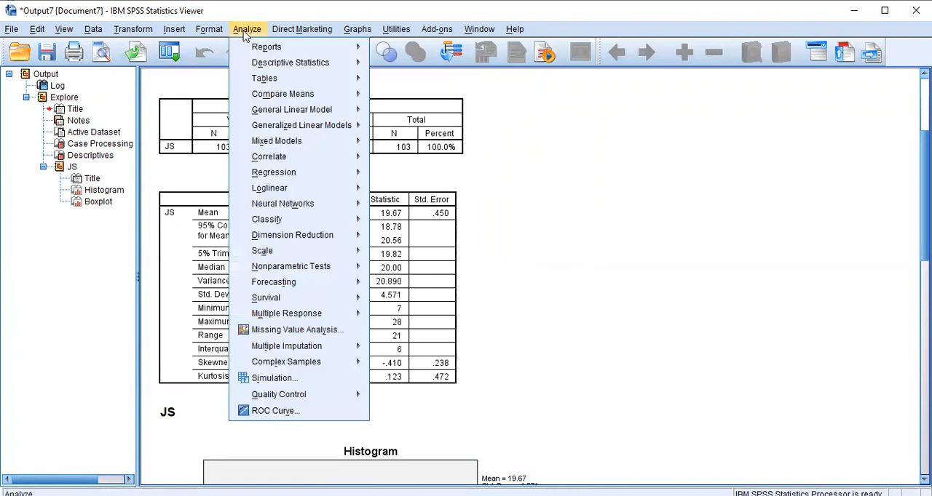
mouse_move(284, 65)
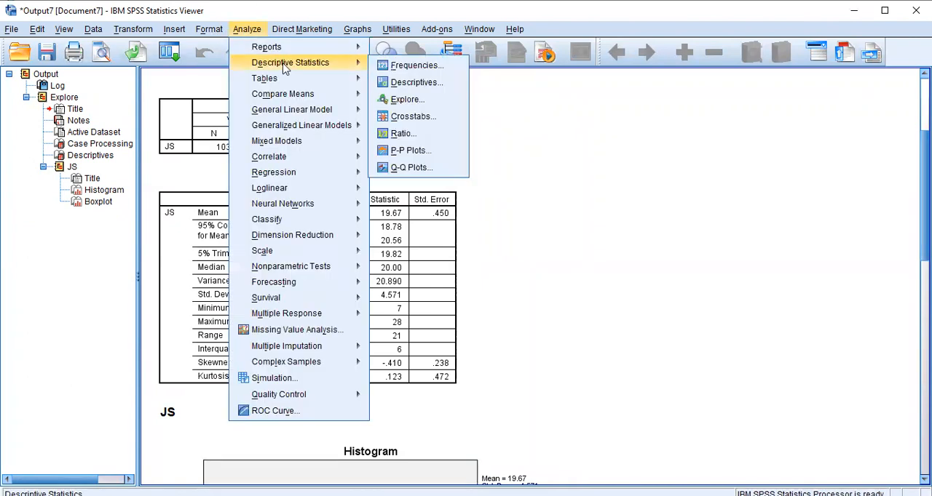
left_click(400, 101)
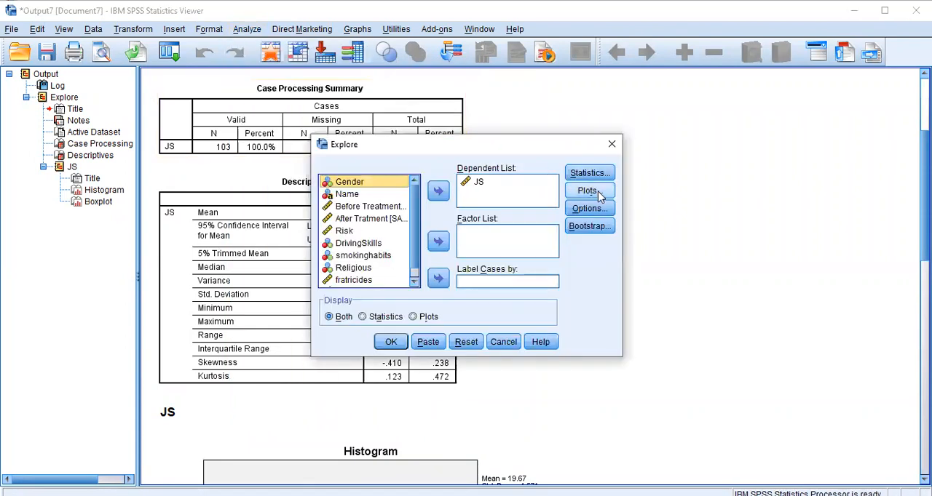
left_click(598, 191)
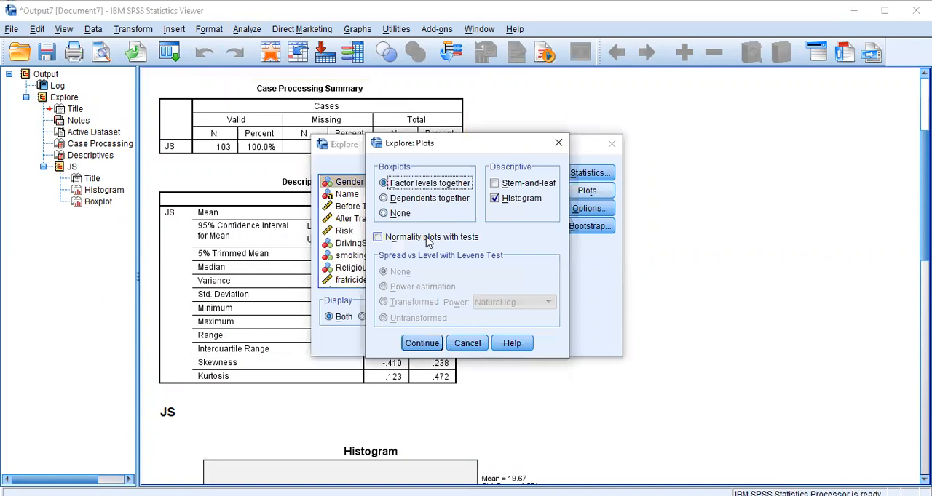
left_click(428, 240)
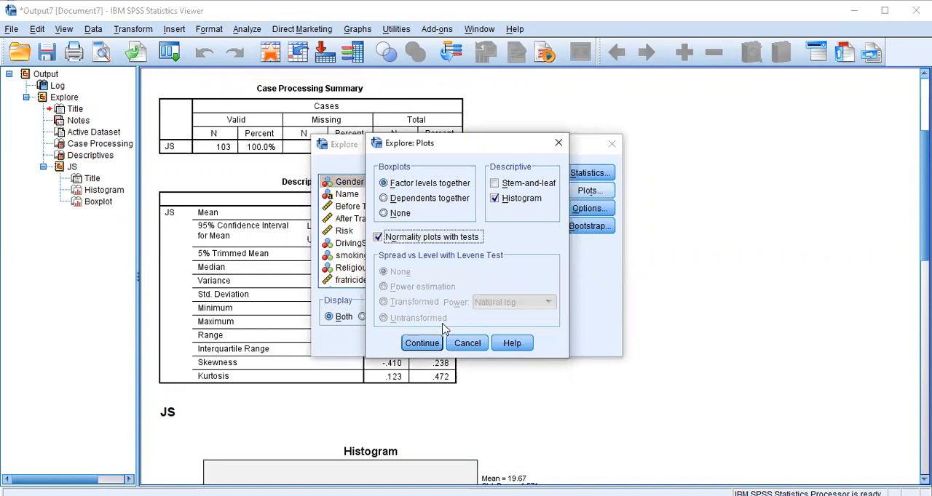
left_click(426, 346)
left_click(391, 343)
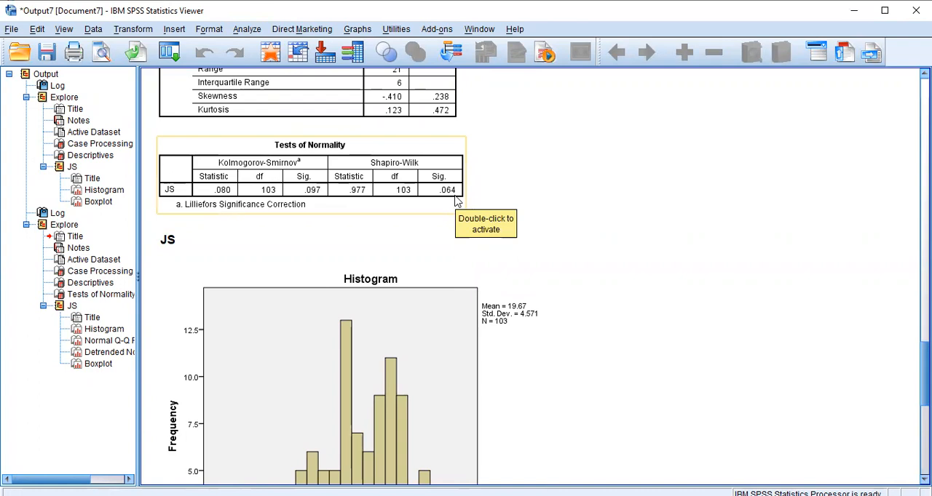
Add a normal distribution curve to the JS histogram with automatic parameters, and review the Normal Q-Q plot and normality tests.
left_click(412, 359)
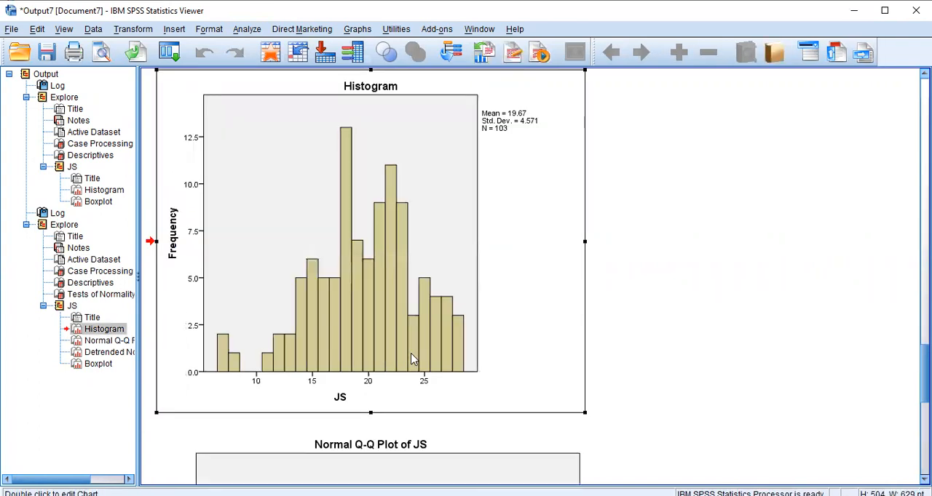
double_click(433, 253)
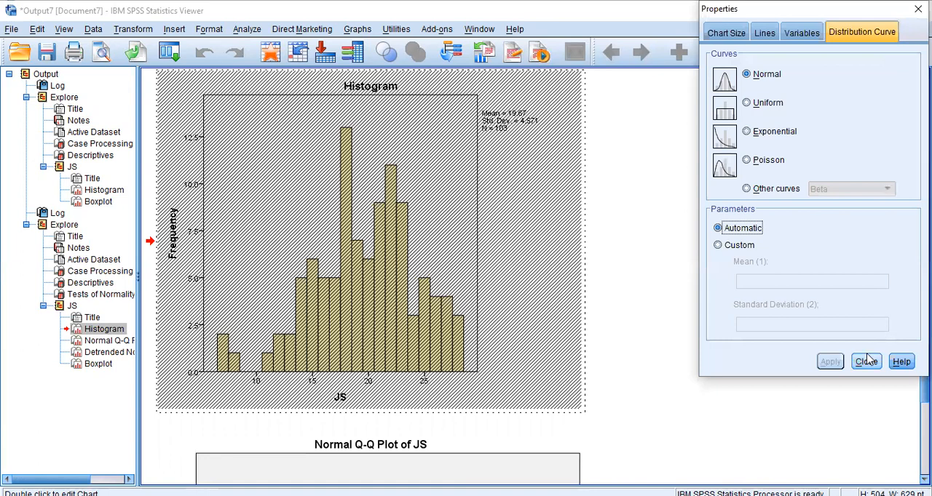
left_click(866, 362)
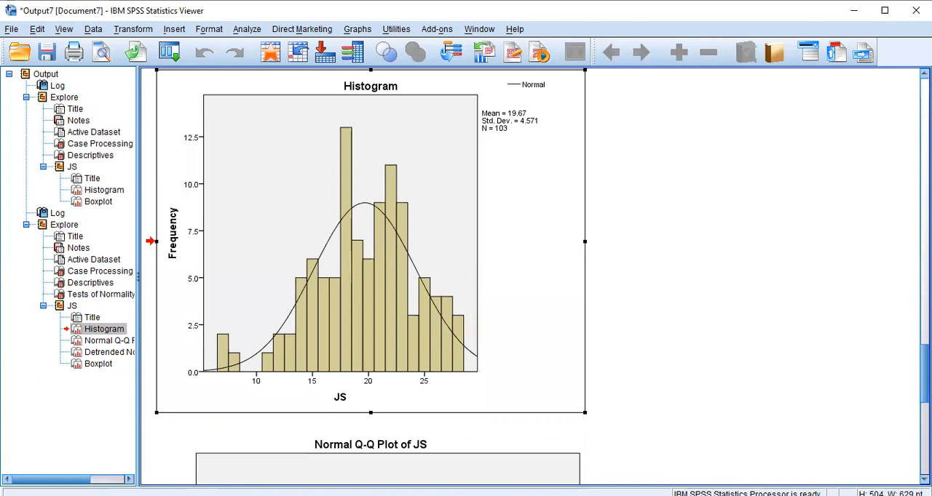
scroll(371, 277, "down", 5)
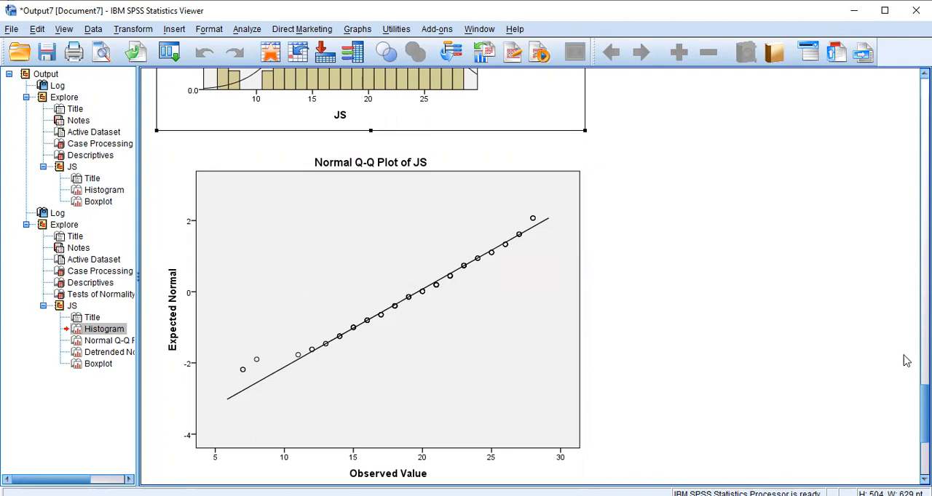
left_click_drag(924, 414, 924, 293)
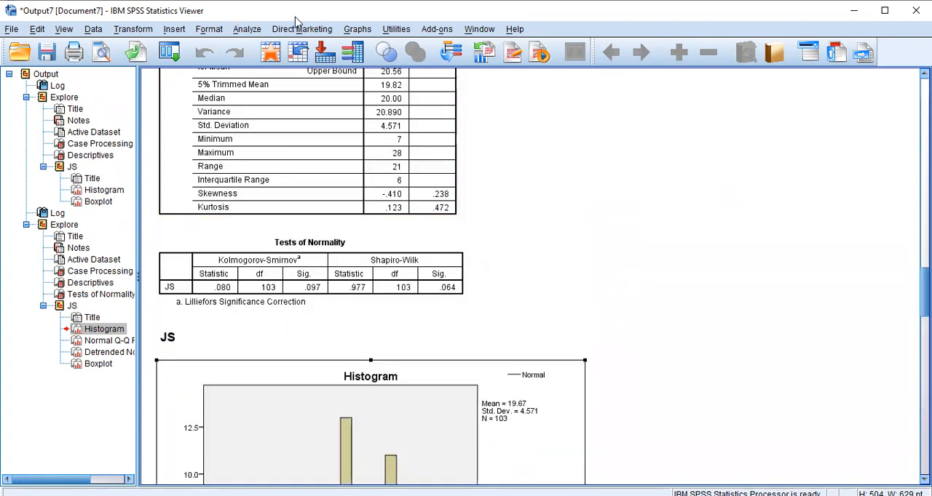
Start another Explore analysis and replace JS with OC as the dependent variable.
left_click(244, 32)
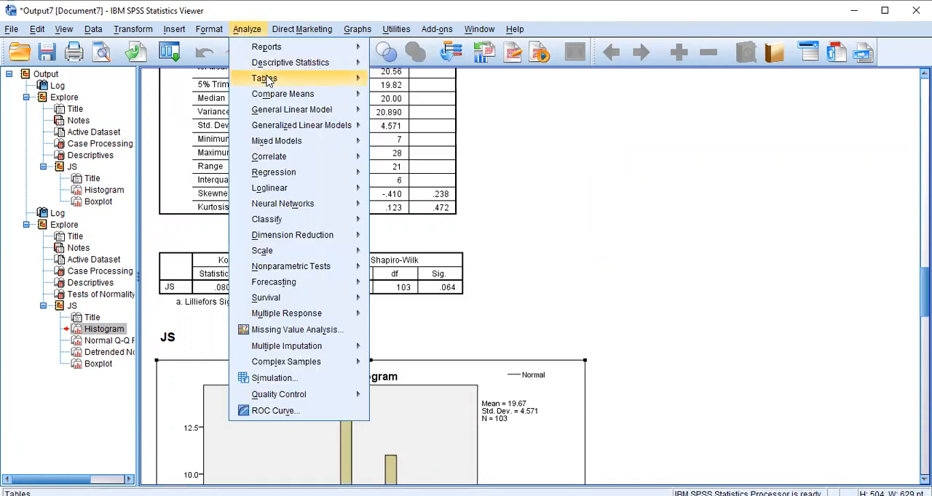
mouse_move(267, 81)
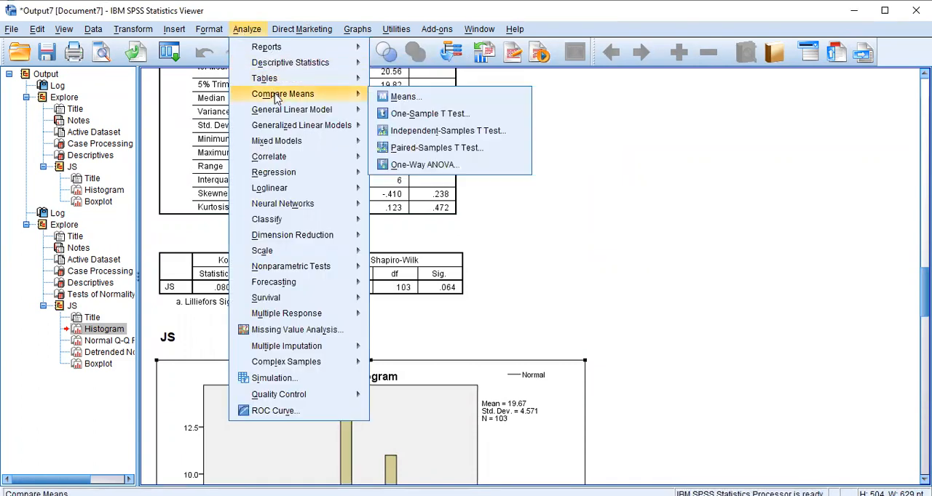
mouse_move(295, 69)
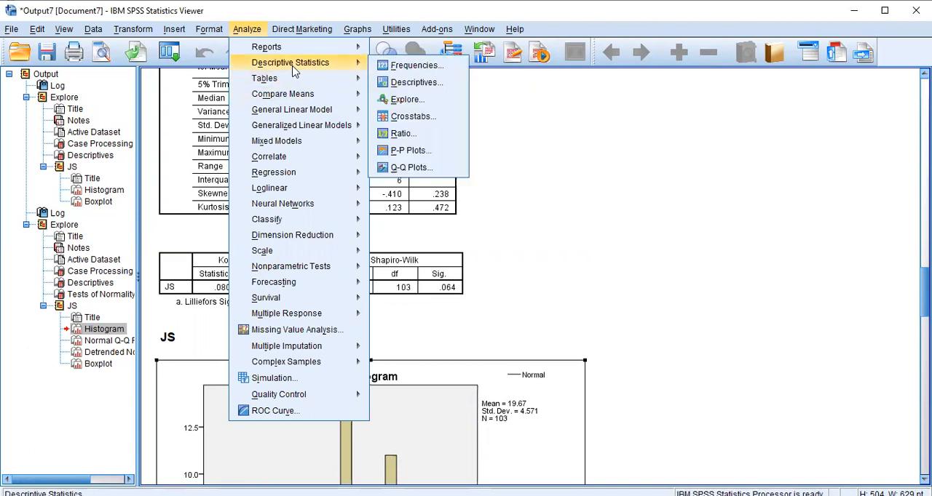
left_click(416, 102)
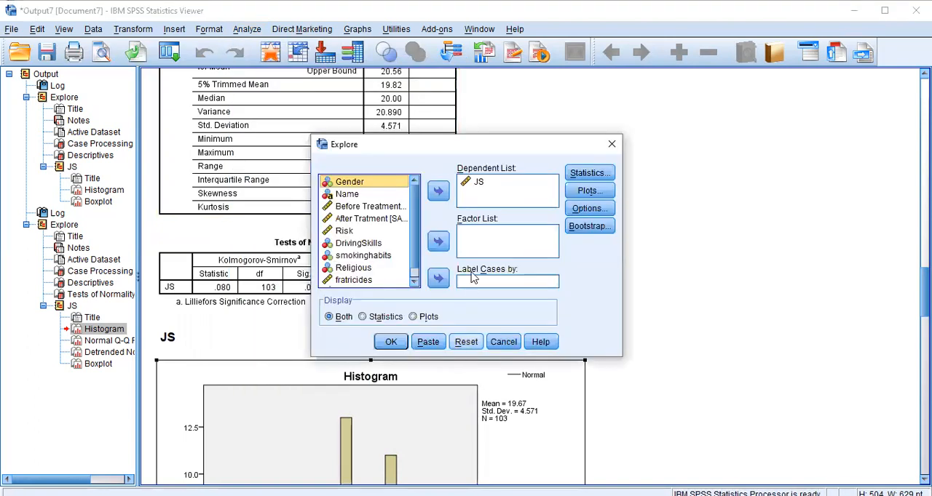
left_click(478, 183)
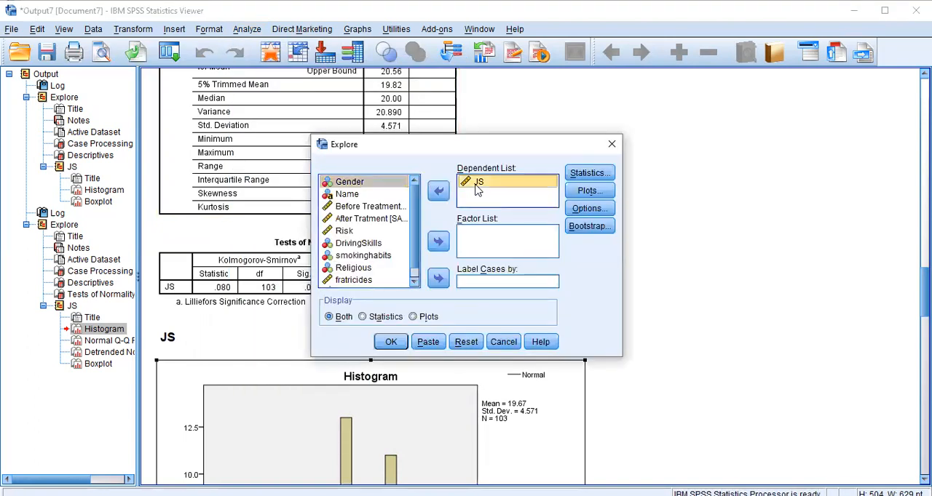
left_click(437, 192)
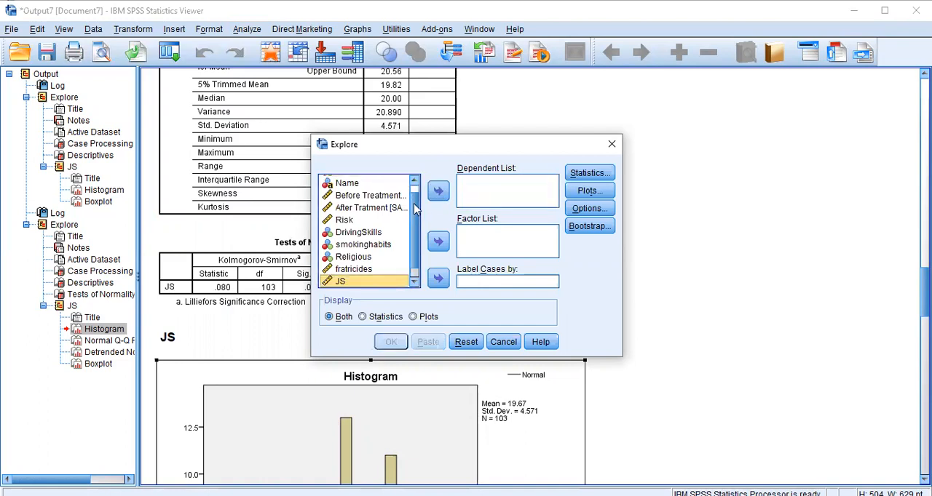
scroll(415, 235, "down", 1)
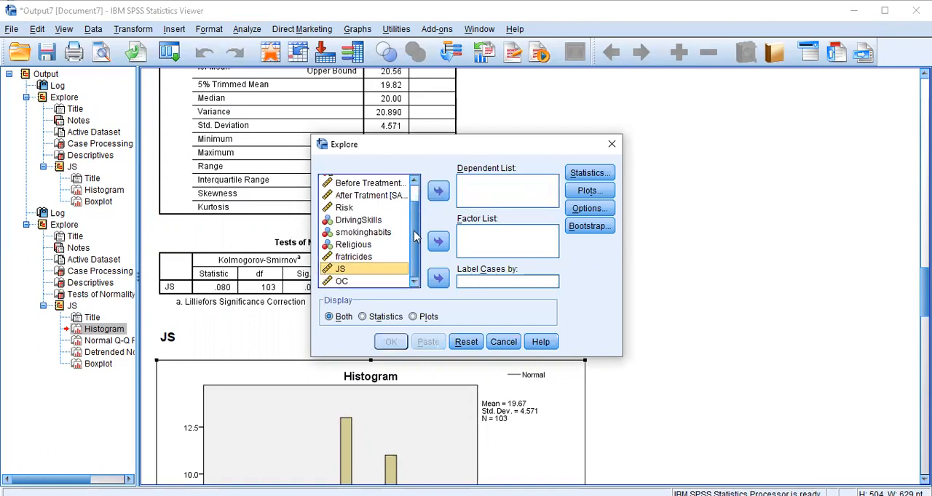
left_click(342, 283)
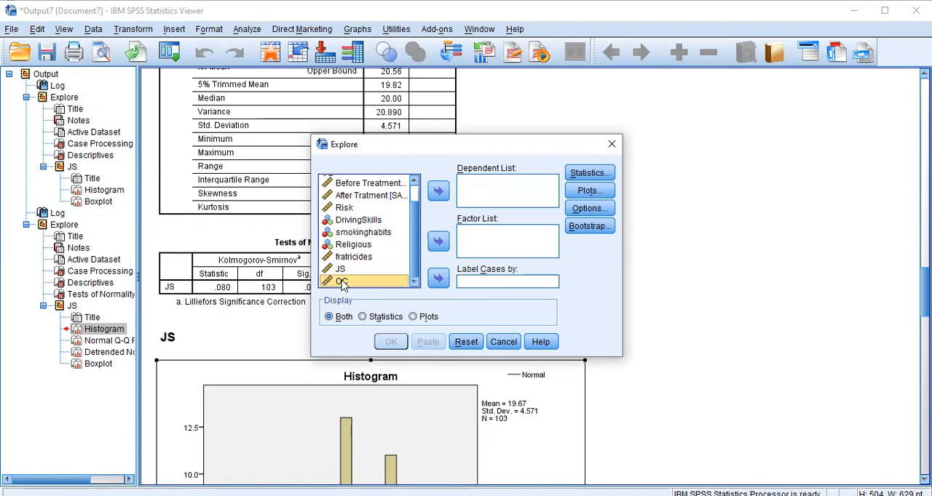
left_click(437, 192)
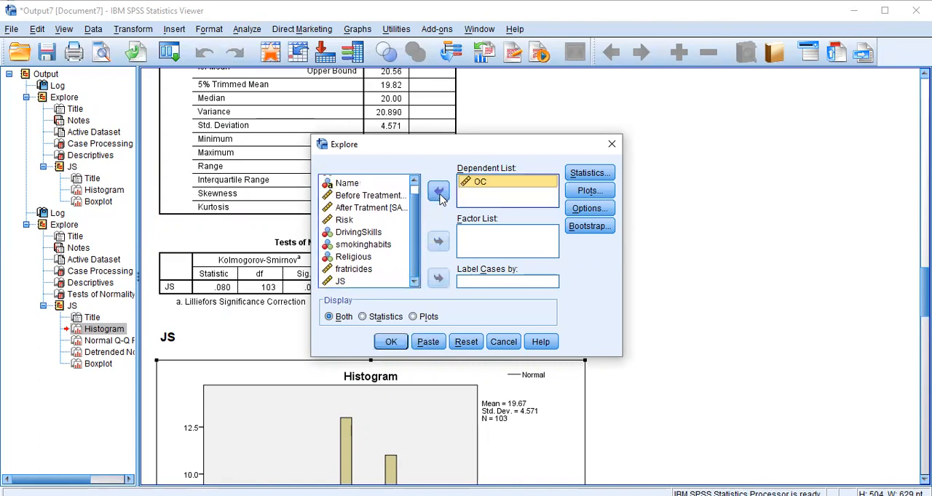
Check that the histogram and normality plots with tests are enabled, and run the Explore analysis for OC.
left_click(587, 190)
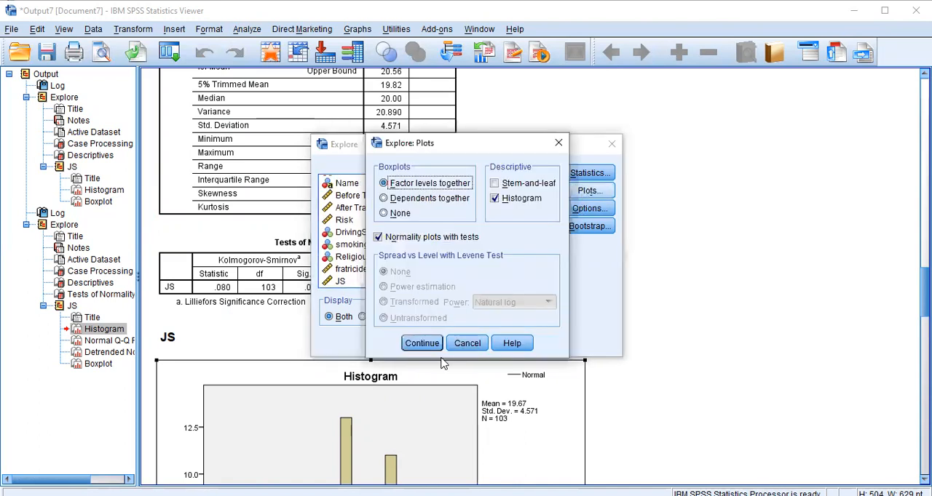
left_click(425, 345)
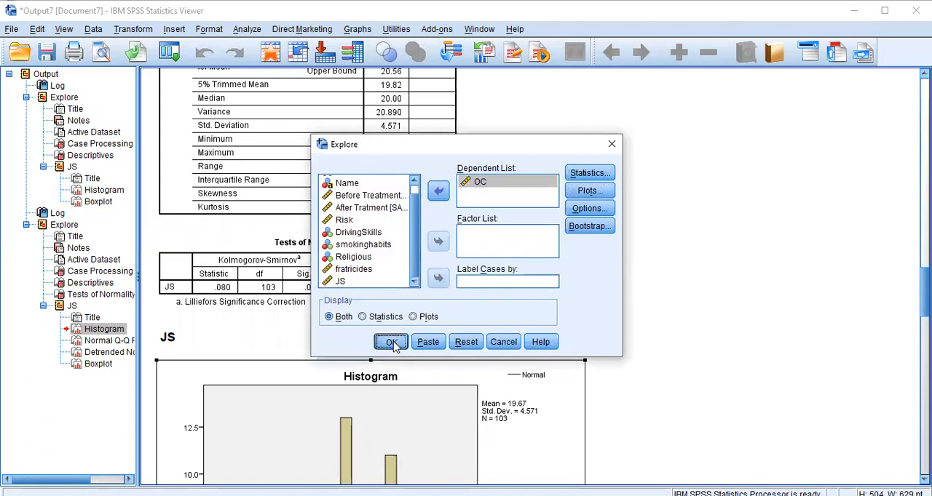
left_click(391, 342)
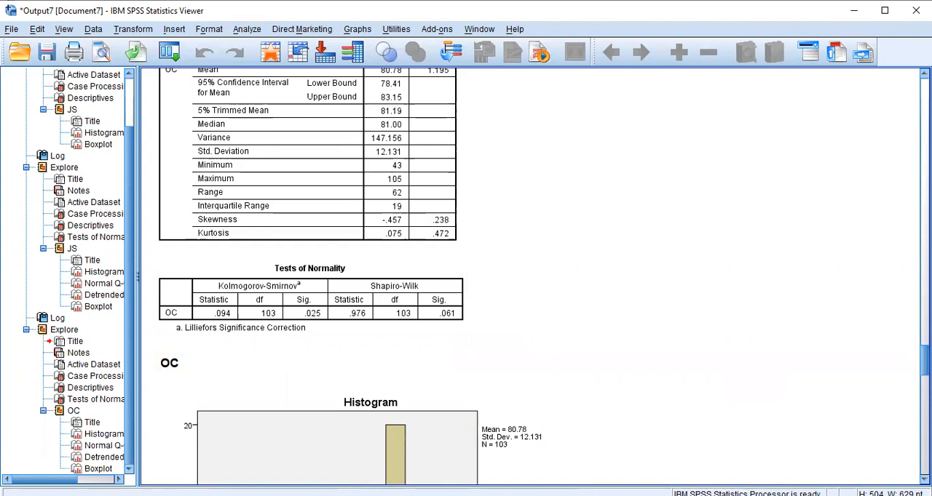
Examine the OC histogram and Normal Q-Q plot, and look back over the JS boxplot and descriptives.
scroll(509, 276, "down", 8)
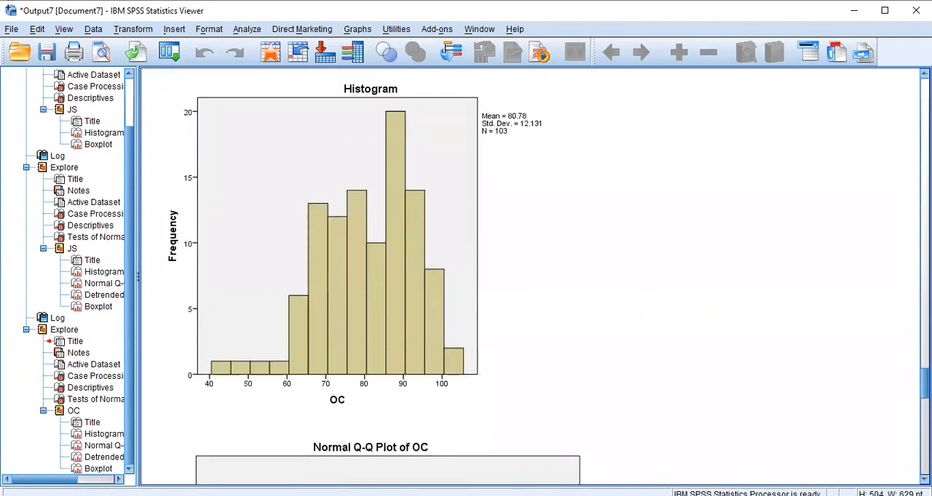
scroll(509, 276, "down", 6)
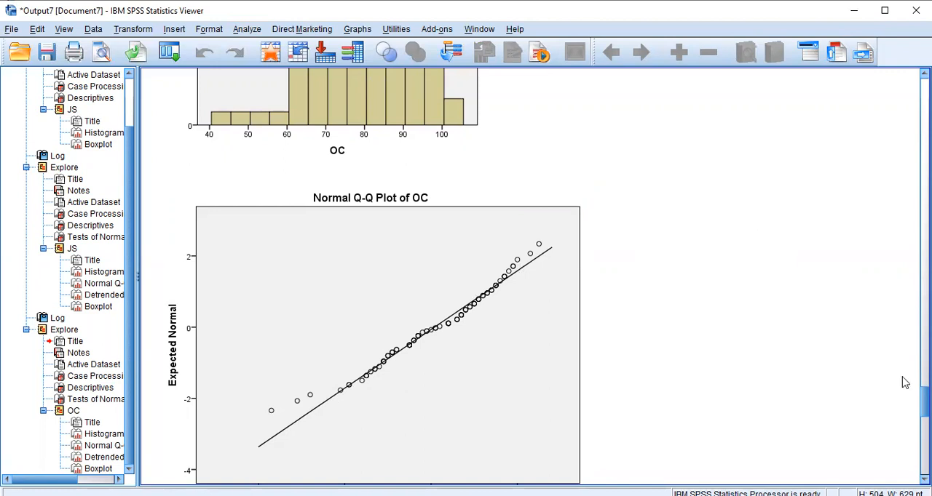
scroll(905, 383, "down", 5)
scroll(904, 384, "up", 15)
scroll(904, 384, "up", 10)
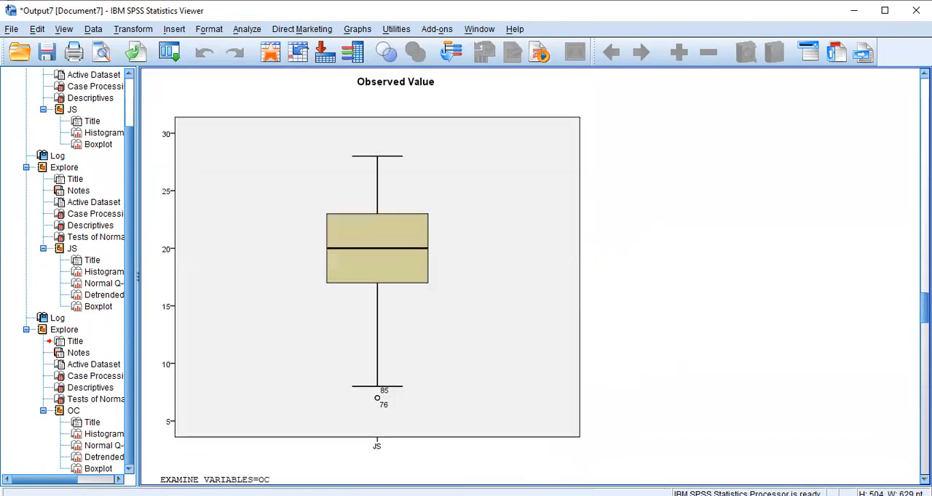
scroll(905, 384, "down", 2)
scroll(905, 384, "up", 20)
scroll(905, 383, "up", 7)
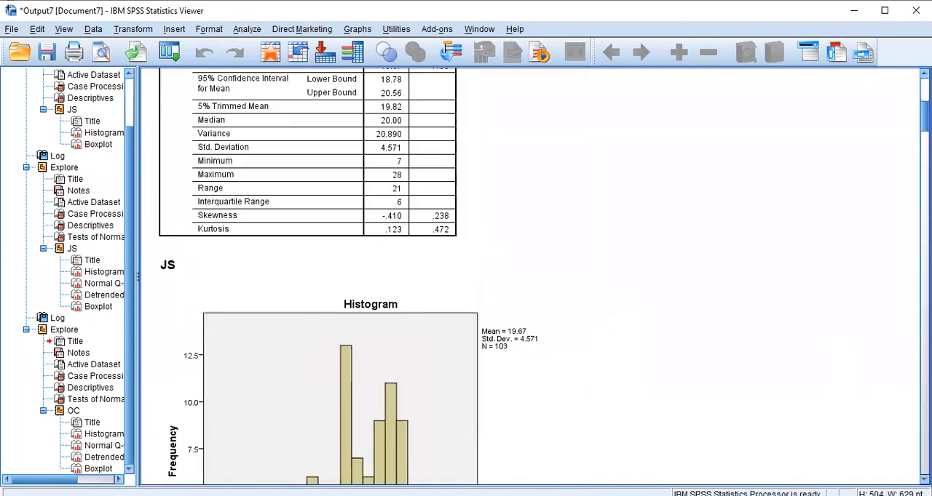
scroll(532, 276, "up", 4)
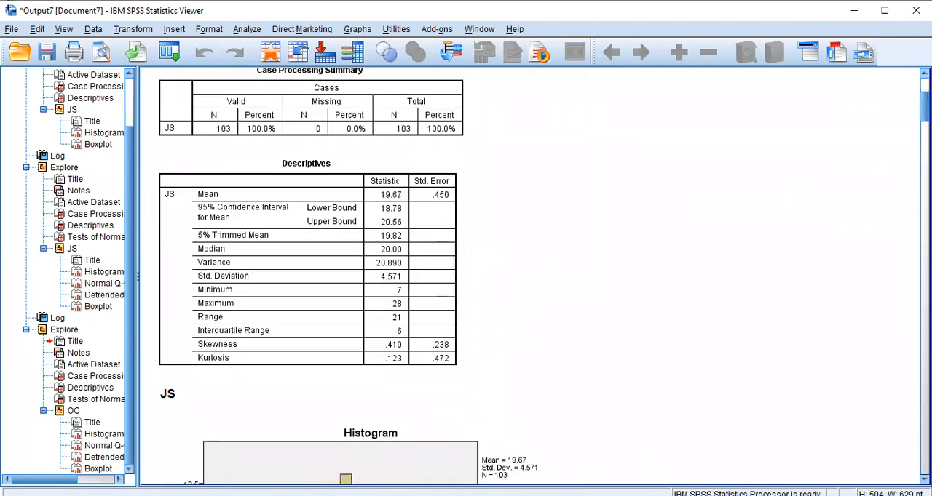
scroll(590, 95, "up", 2)
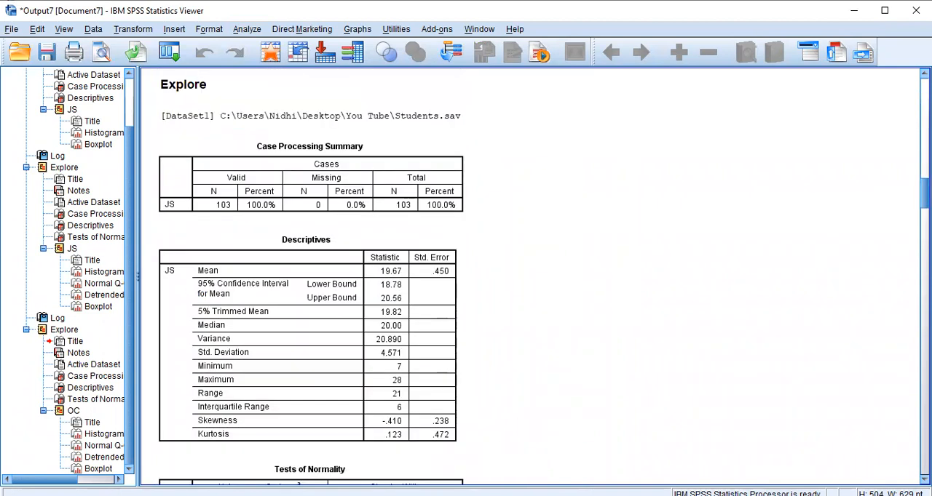
Run a two-tailed Pearson bivariate correlation between JS and OC, with significant correlations flagged.
left_click(242, 29)
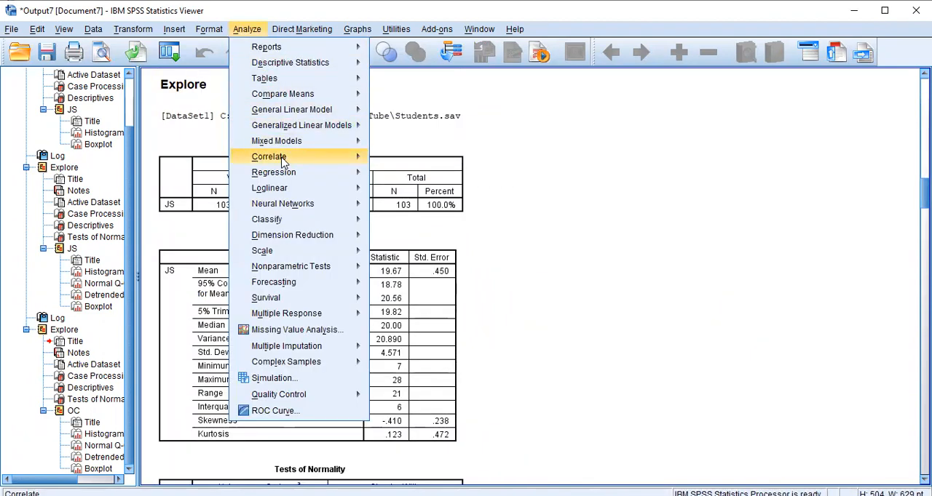
mouse_move(280, 161)
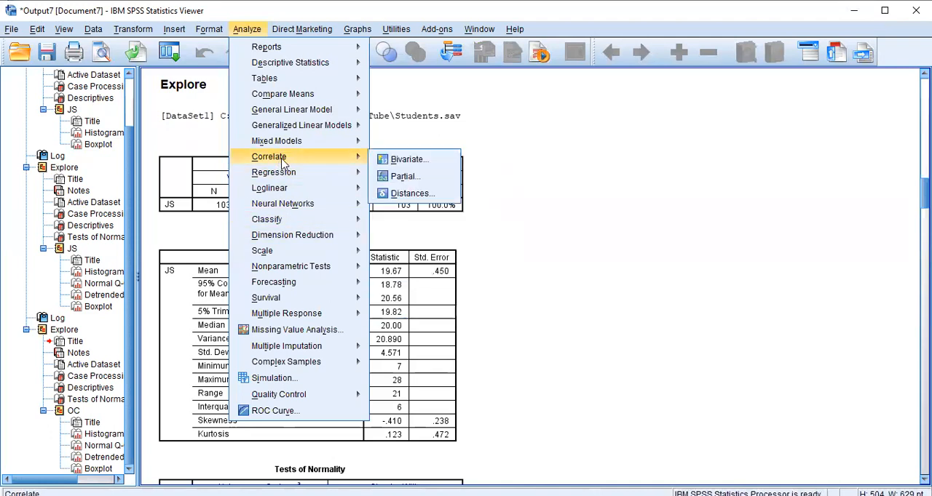
left_click(399, 161)
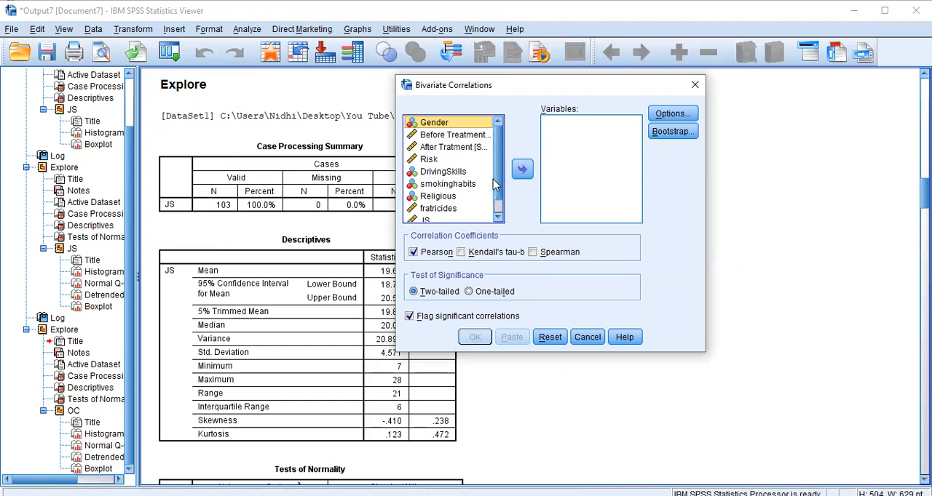
left_click_drag(499, 182, 499, 212)
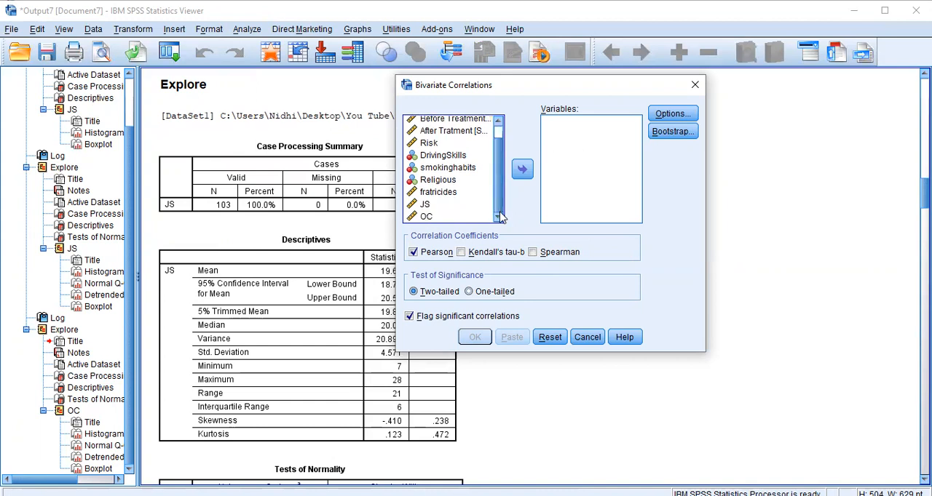
left_click(430, 204)
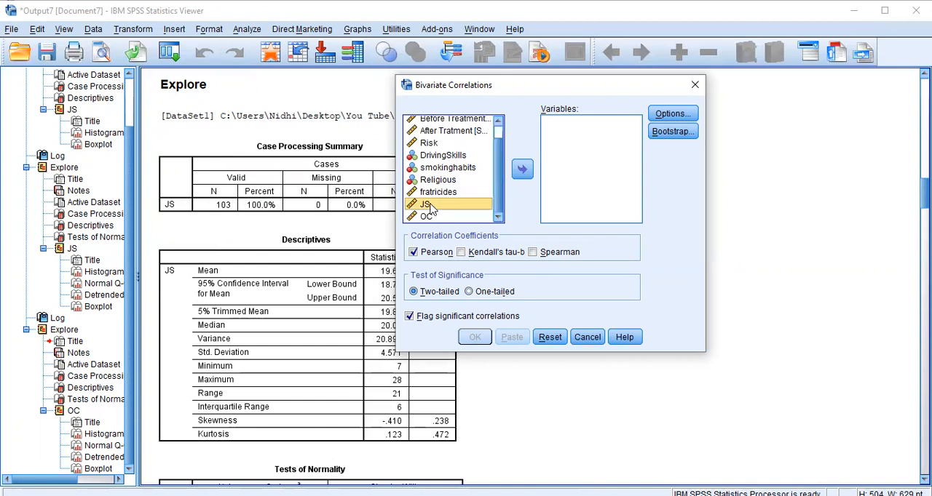
left_click(529, 174)
left_click(429, 216)
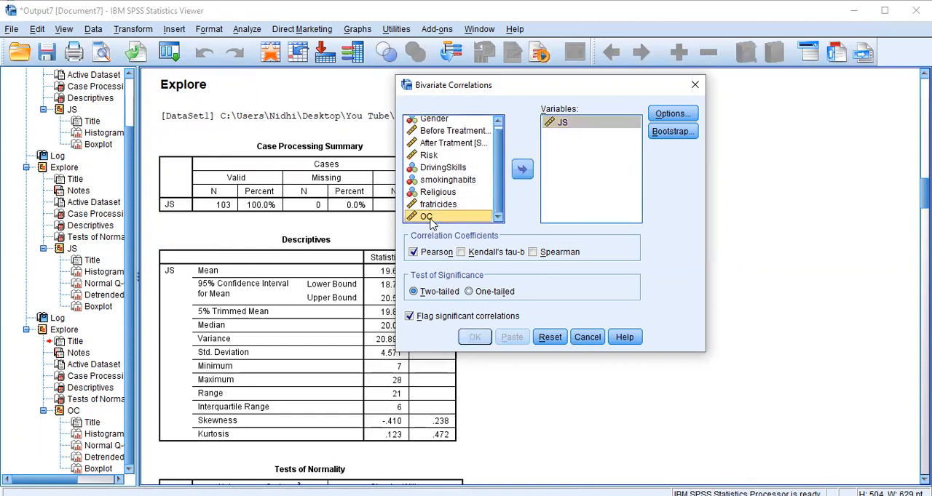
left_click(522, 170)
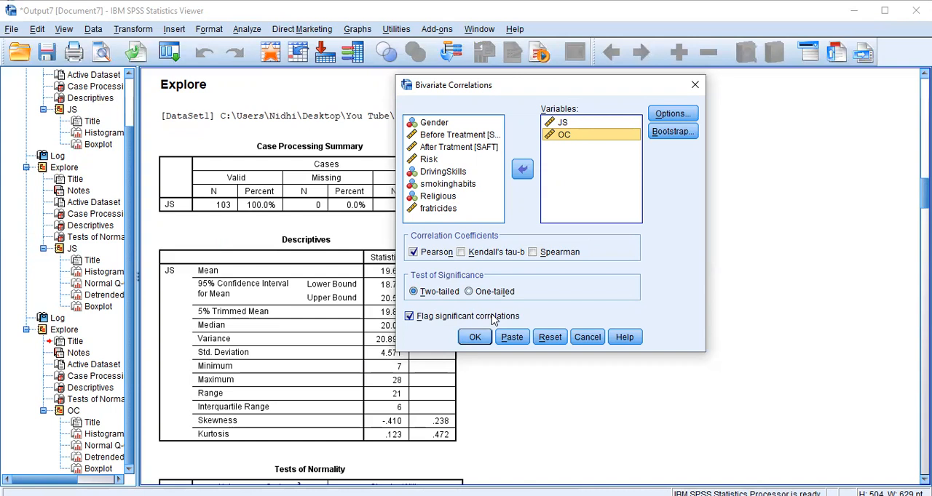
left_click(475, 338)
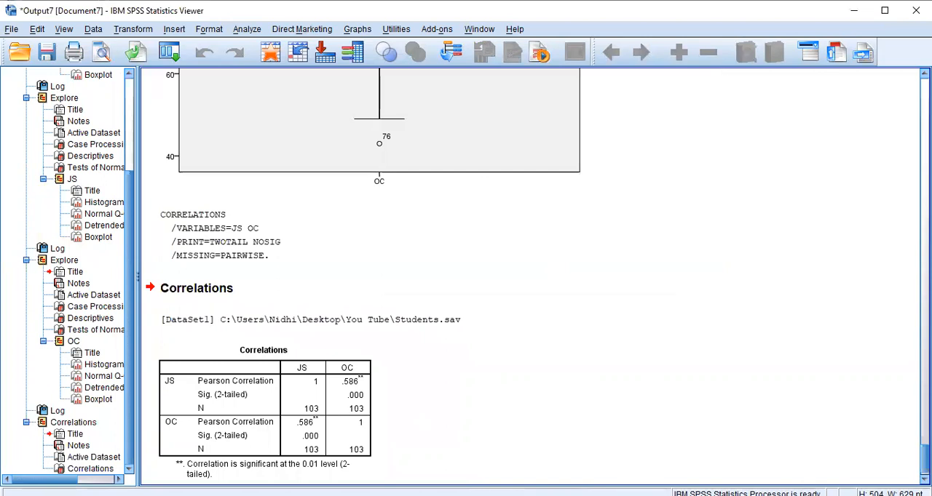
Examine the Correlations table for the Pearson coefficient and significance between JS and OC.
scroll(531, 277, "up", 5)
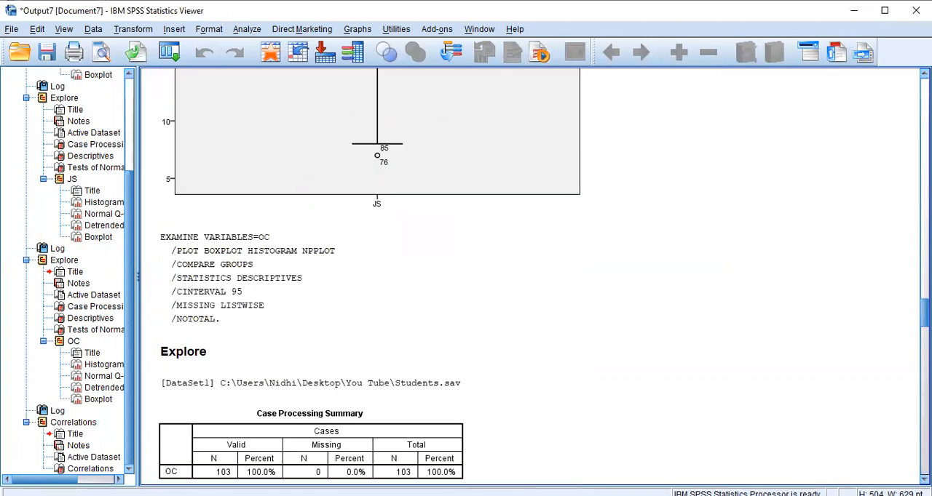
scroll(531, 276, "down", 5)
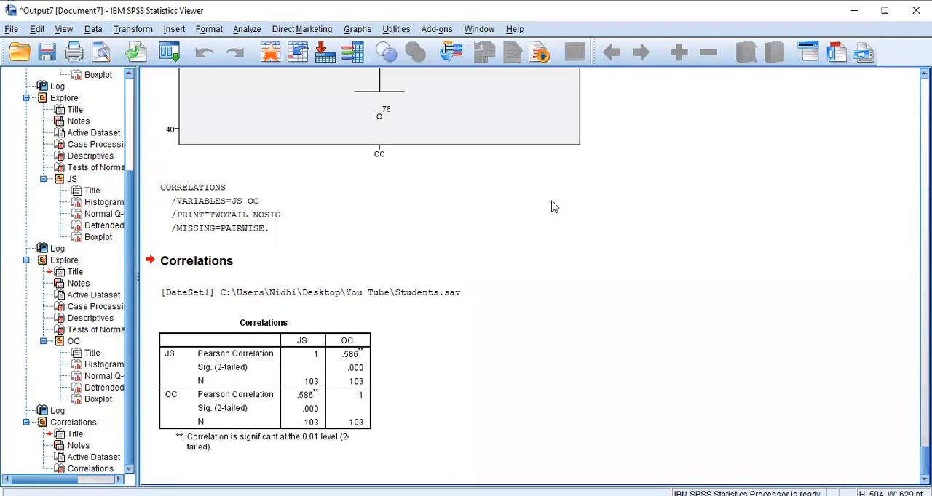
left_click(368, 351)
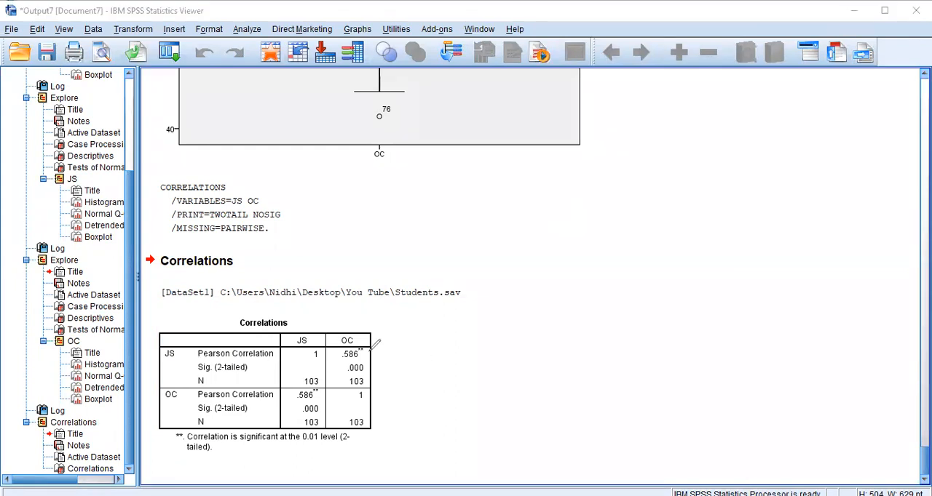